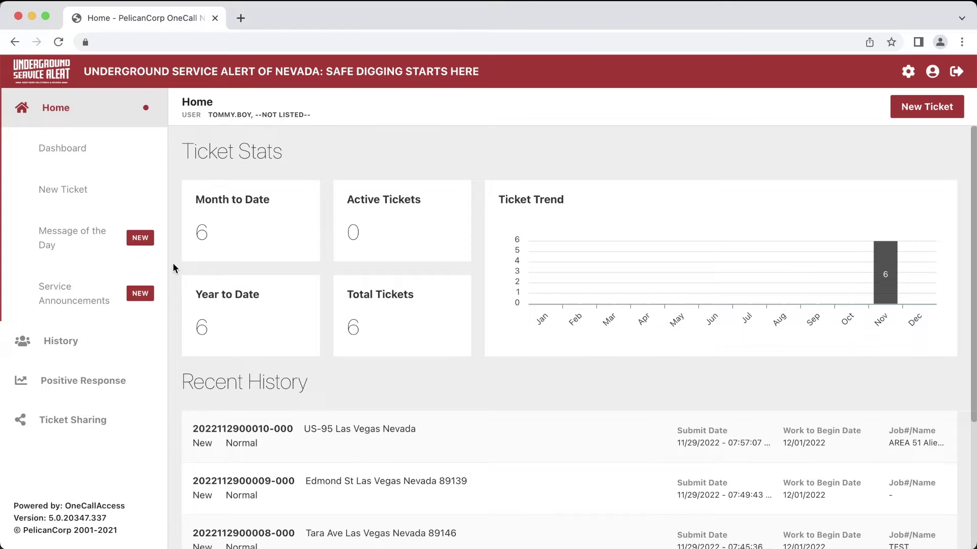
Exit full screen and expand the video description down to the OneCallAccess Walkthrough Video link.
key("Escape")
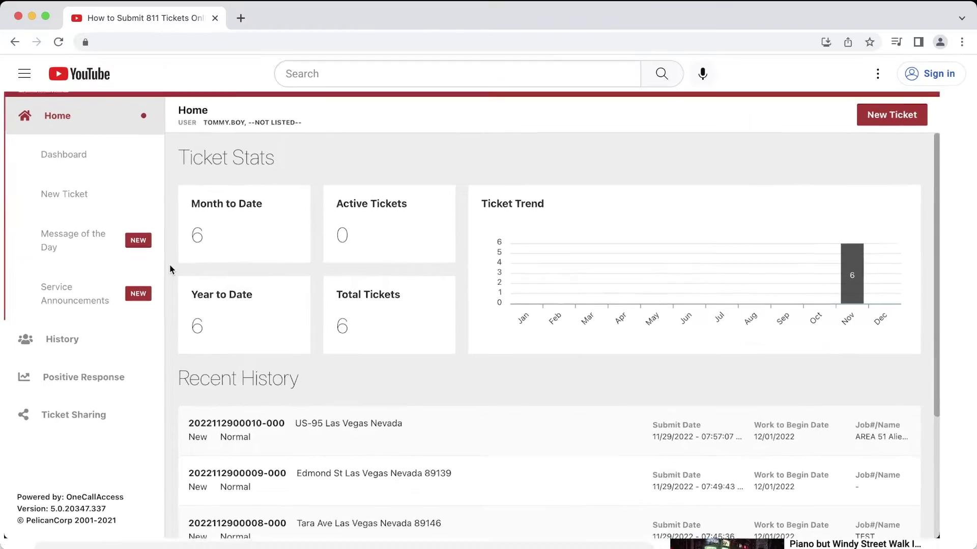
scroll(13, 296, "down", 3)
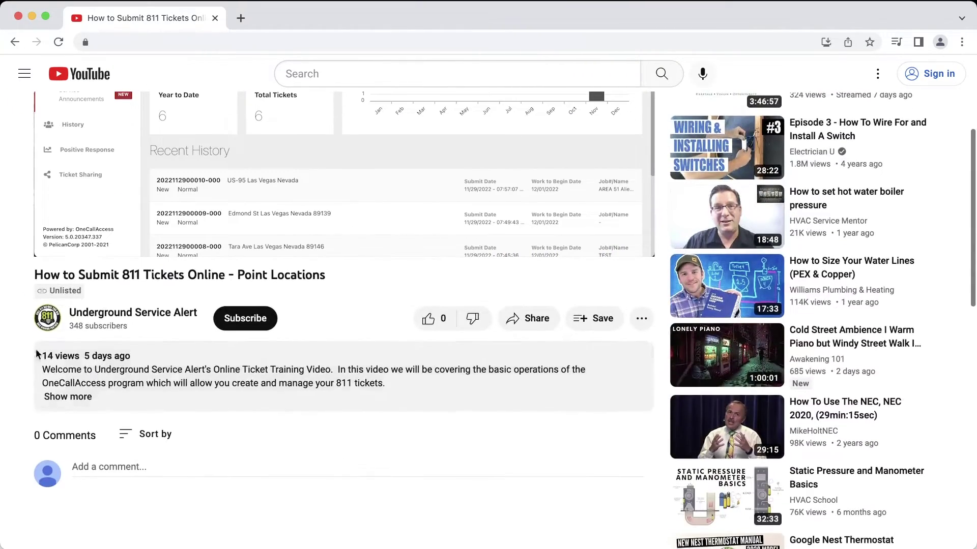
left_click(51, 397)
scroll(29, 401, "down", 2)
scroll(29, 402, "down", 3)
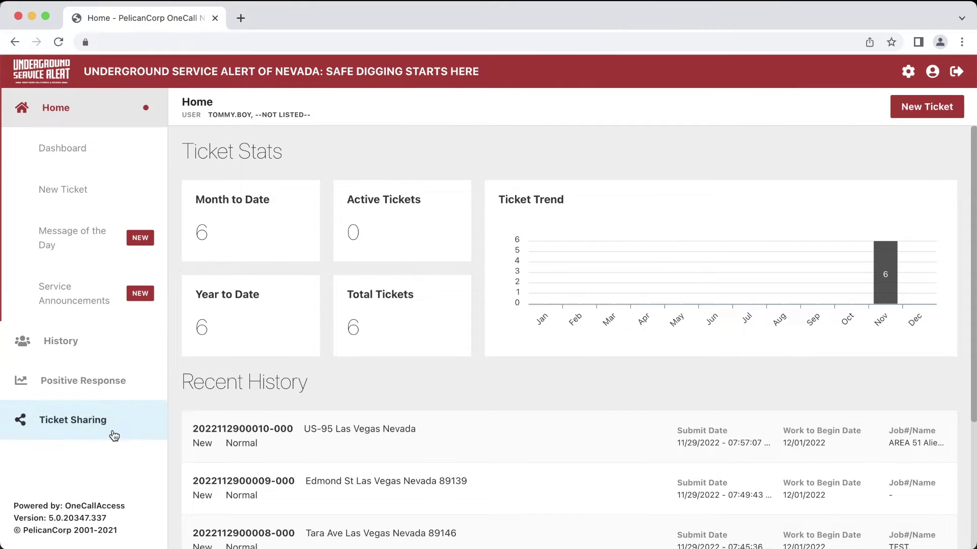
Go to the Ticket Sharing page from the left sidebar.
left_click(95, 428)
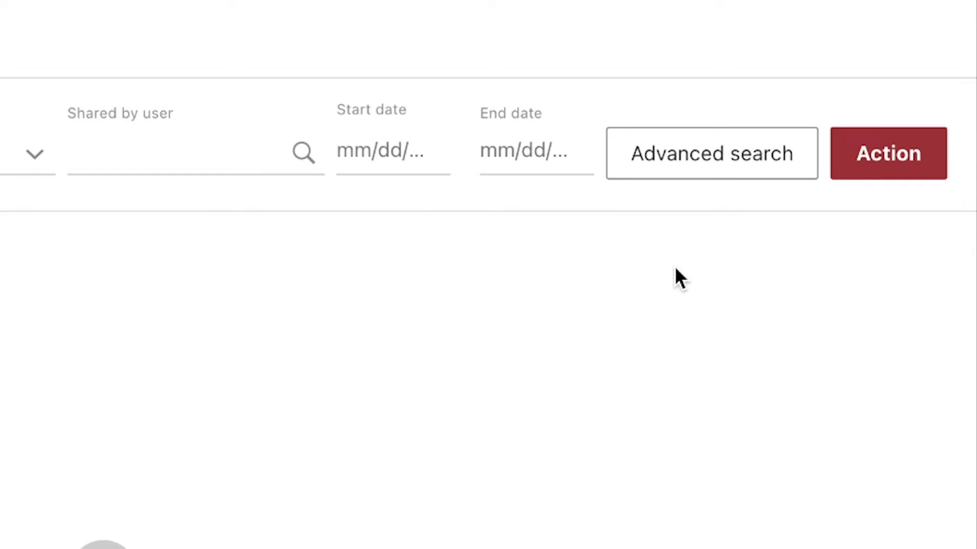
Start a new ticket share via Action > Share and set its status to Active.
left_click(905, 164)
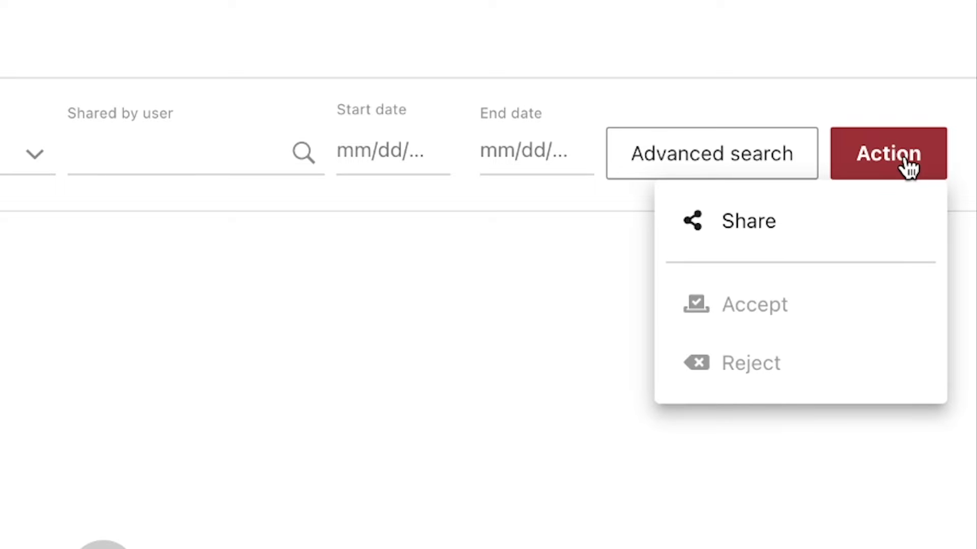
left_click(720, 231)
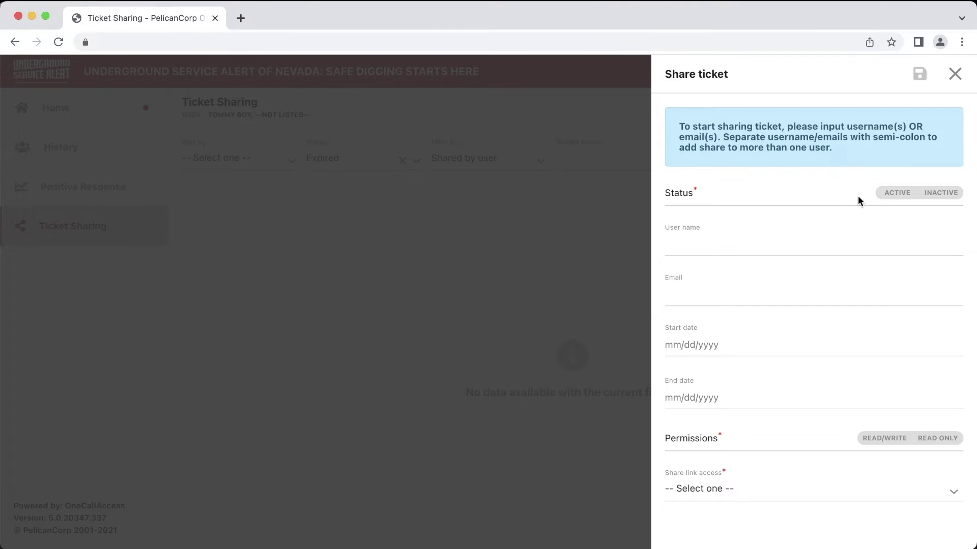
left_click(898, 193)
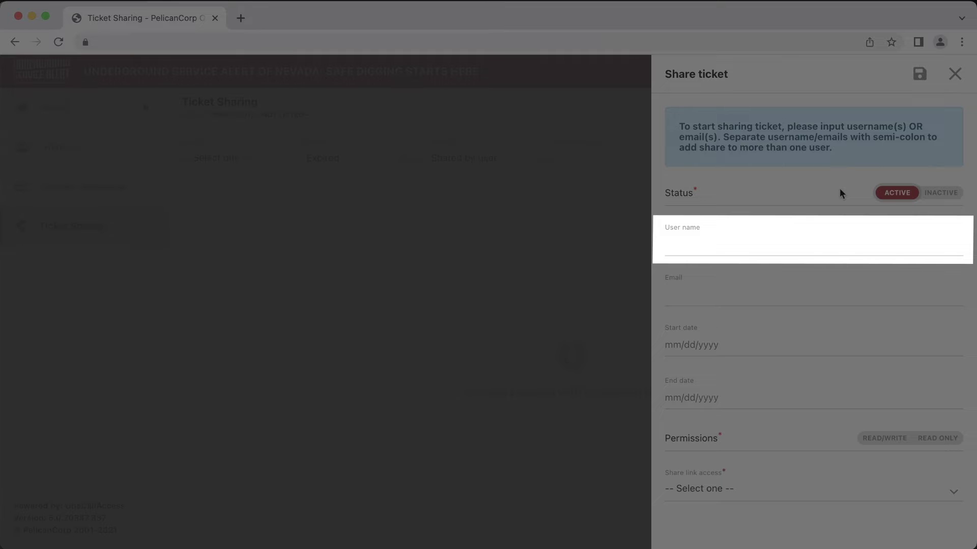
left_click(792, 244)
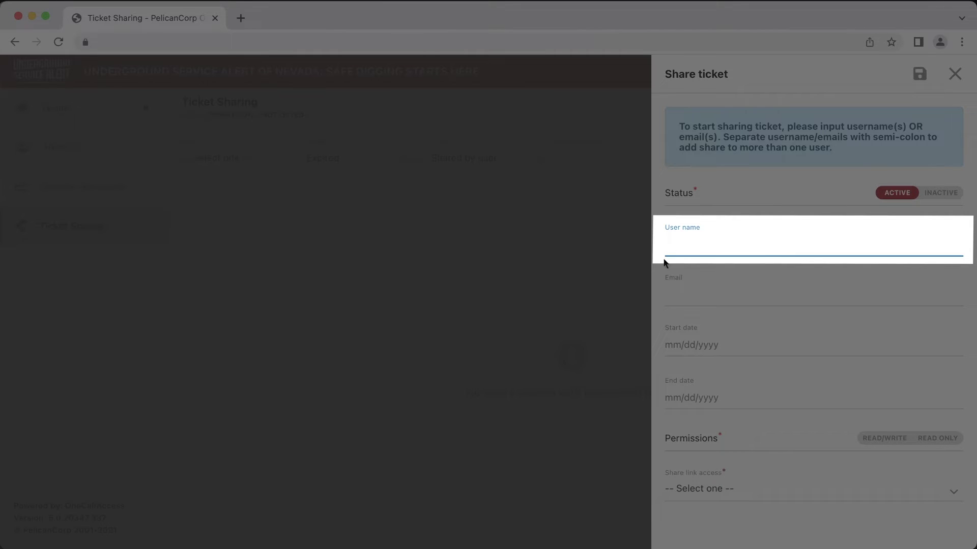
Enter the recipient's username in the Share ticket User name field.
type("dwight.schrute")
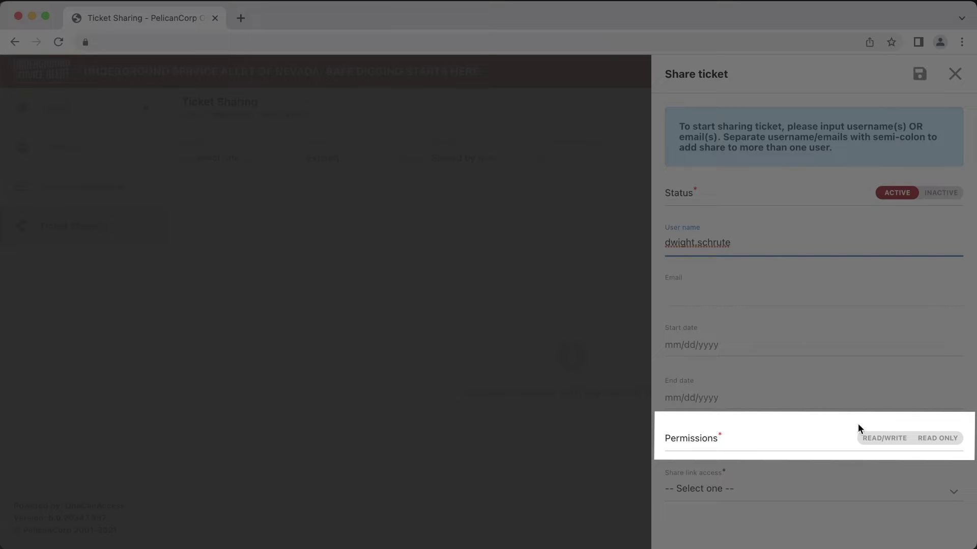
Give the share Read/Write permissions and All tickets link access, then save it.
left_click(874, 439)
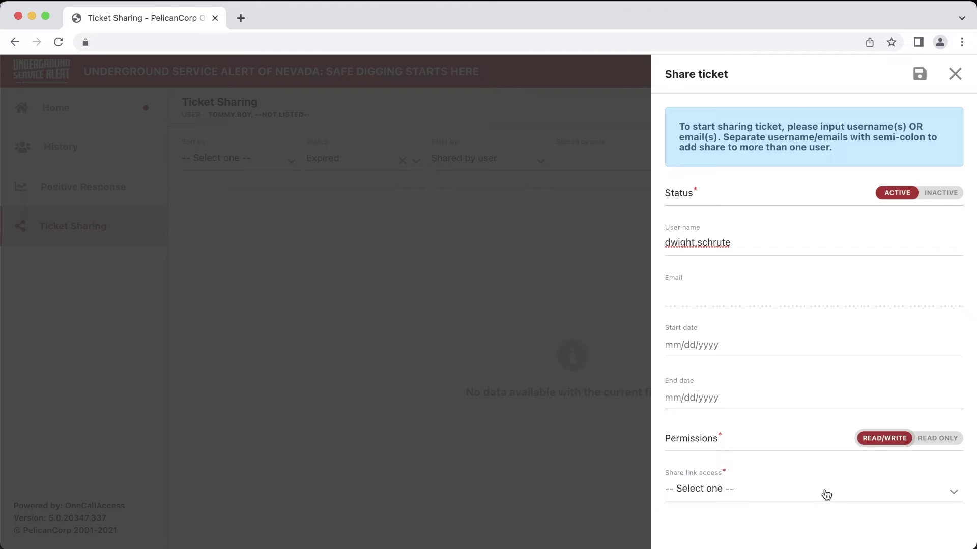
left_click(824, 492)
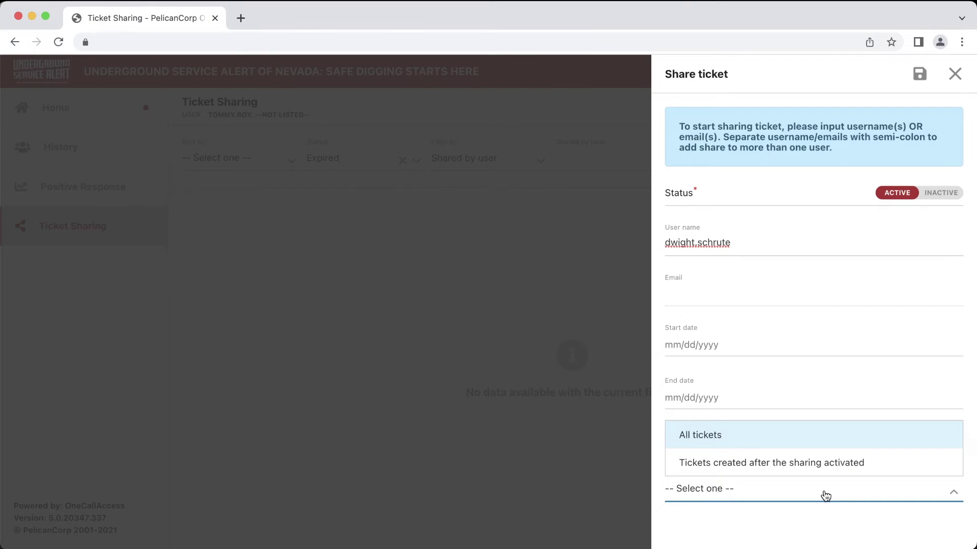
left_click(808, 439)
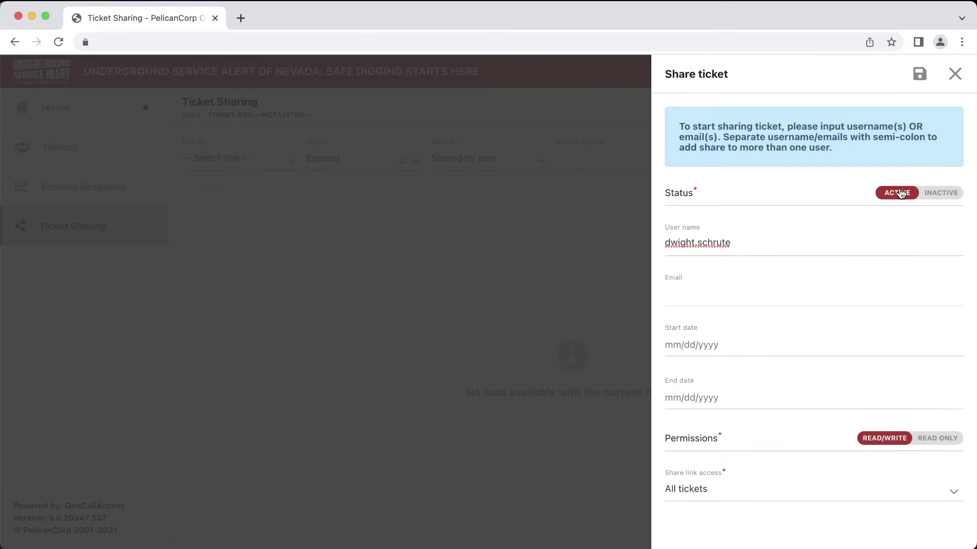
left_click(919, 75)
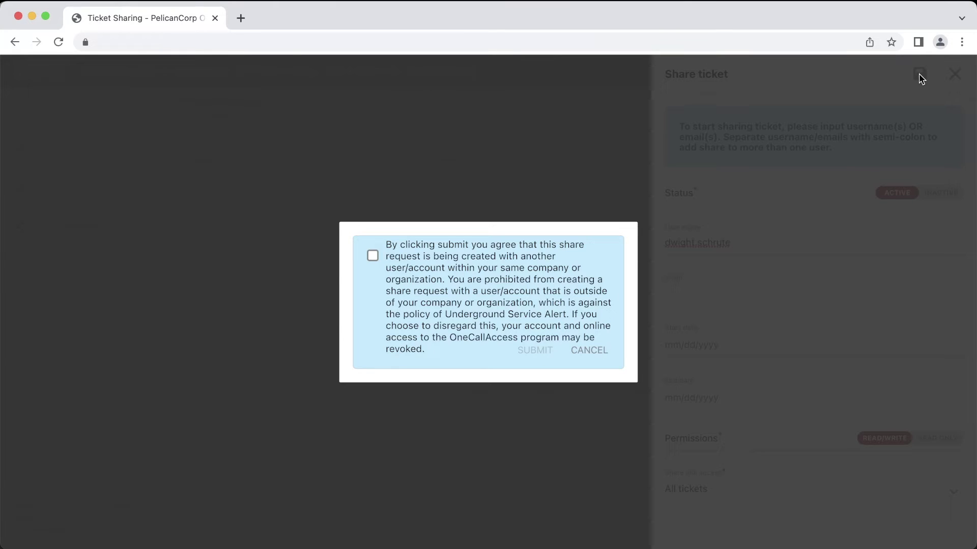
Agree to the same-organization sharing terms and submit the share request.
left_click(372, 257)
left_click(533, 351)
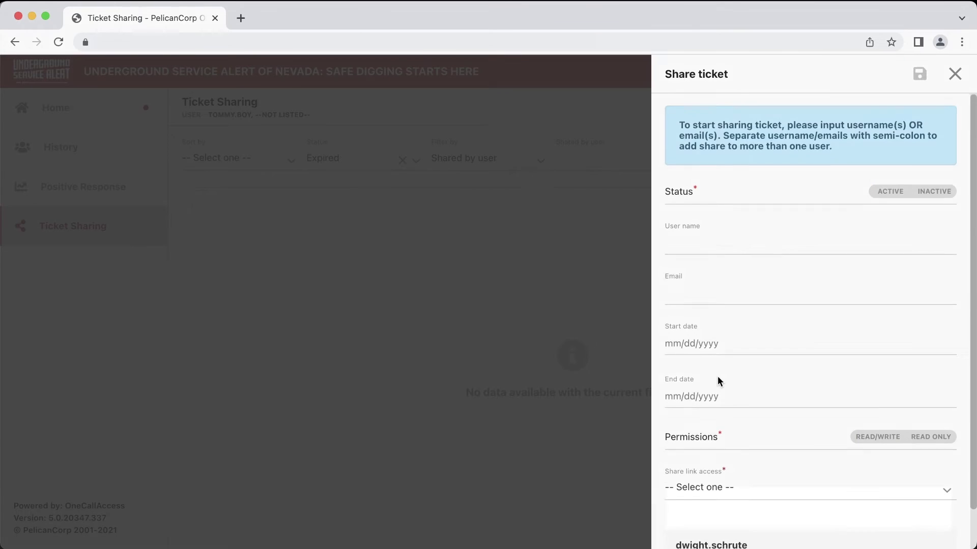
scroll(718, 379, "down", 2)
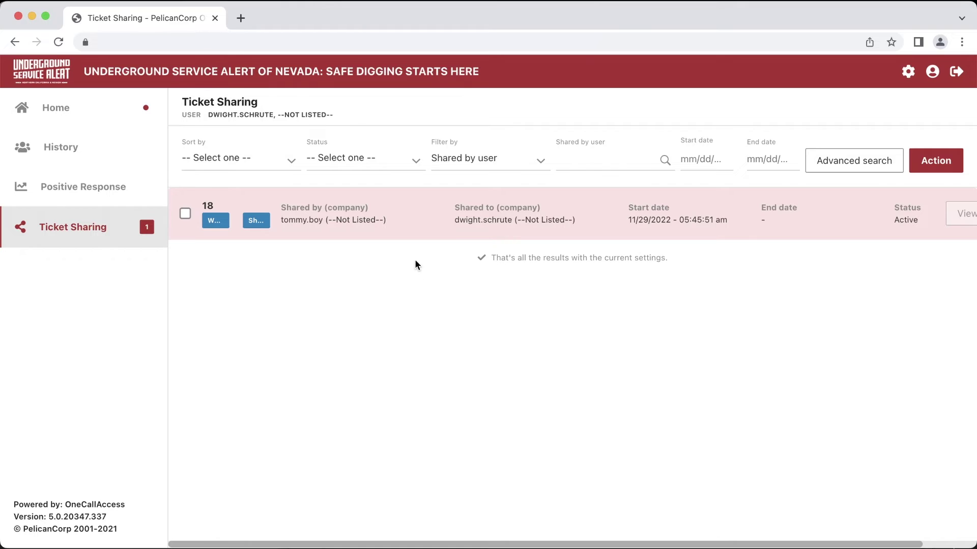
Open share link 18's details from the recipient's Ticket Sharing list.
left_click(422, 230)
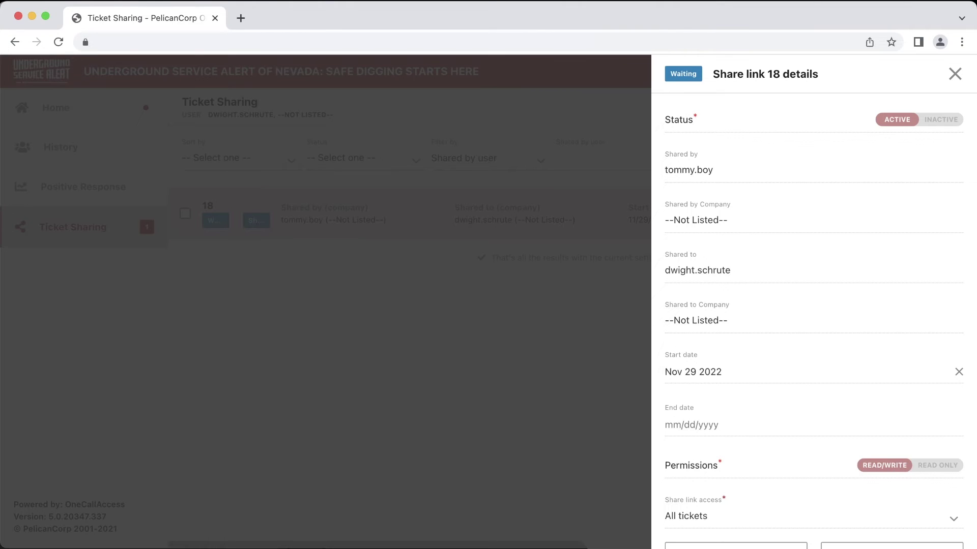
Accept share link 18 and submit after agreeing to the same-company sharing terms.
scroll(814, 297, "down", 2)
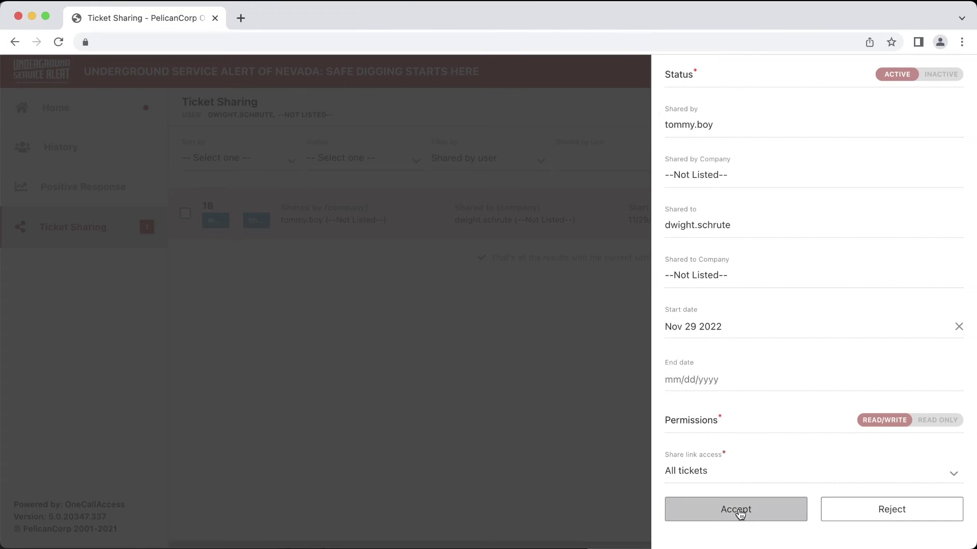
left_click(739, 515)
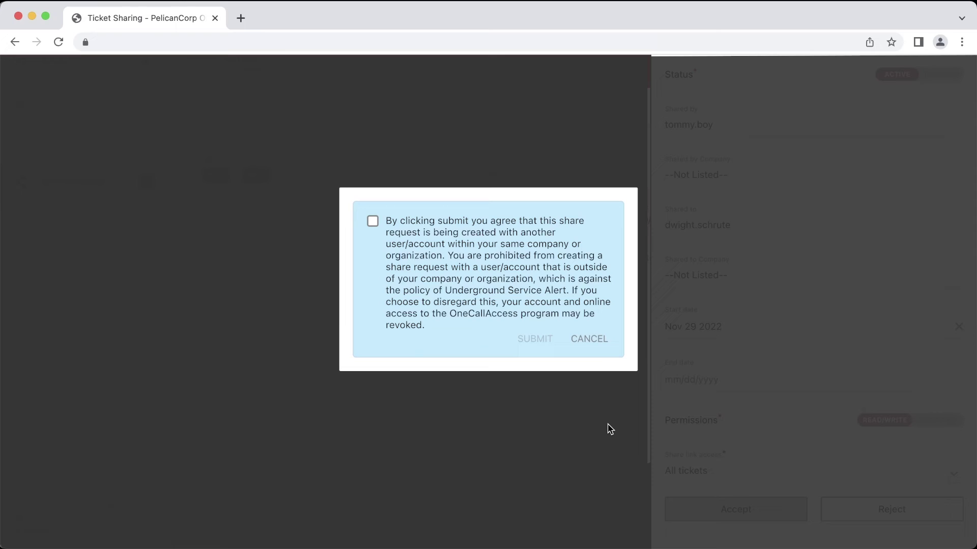
left_click(368, 220)
left_click(524, 339)
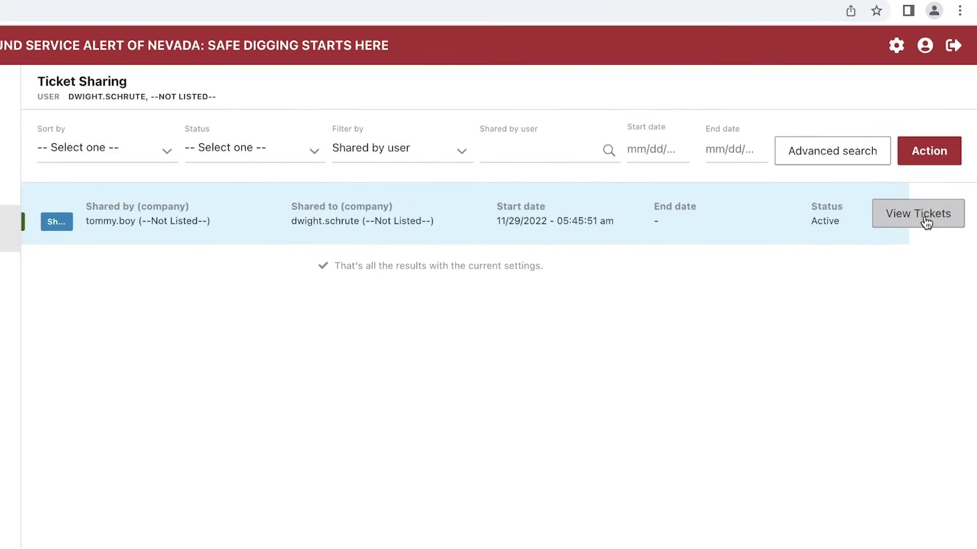
View the link's shared tickets in History, filtered to Active Sharing.
left_click(885, 229)
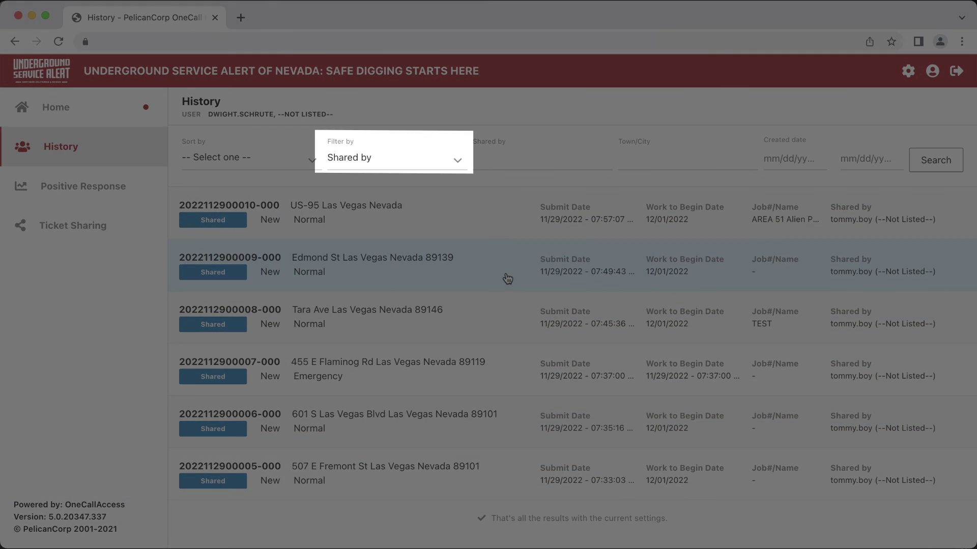
left_click(439, 165)
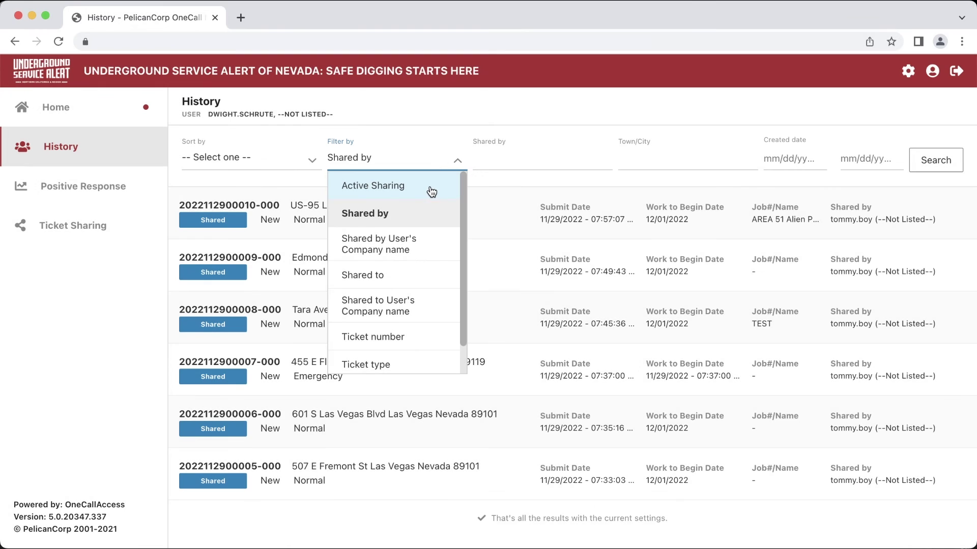
left_click(432, 190)
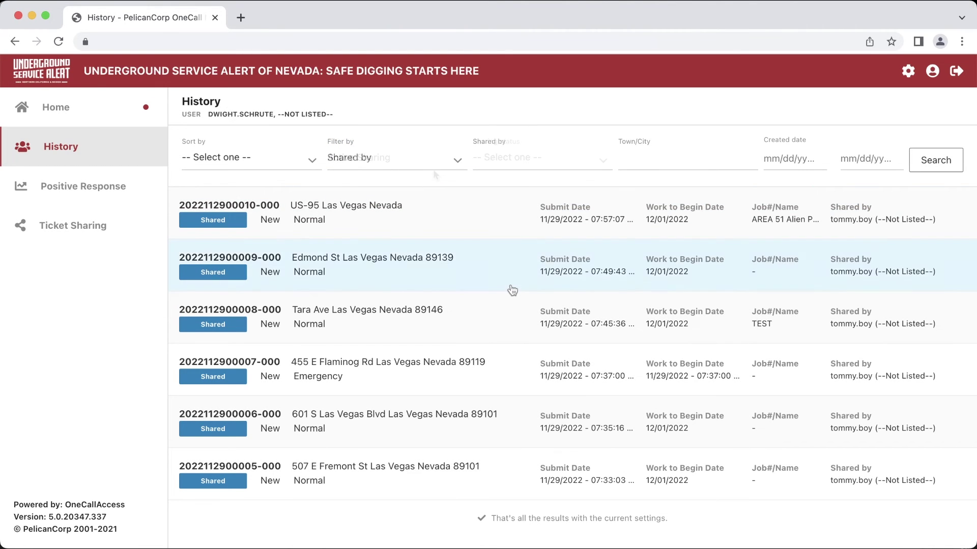
left_click(512, 290)
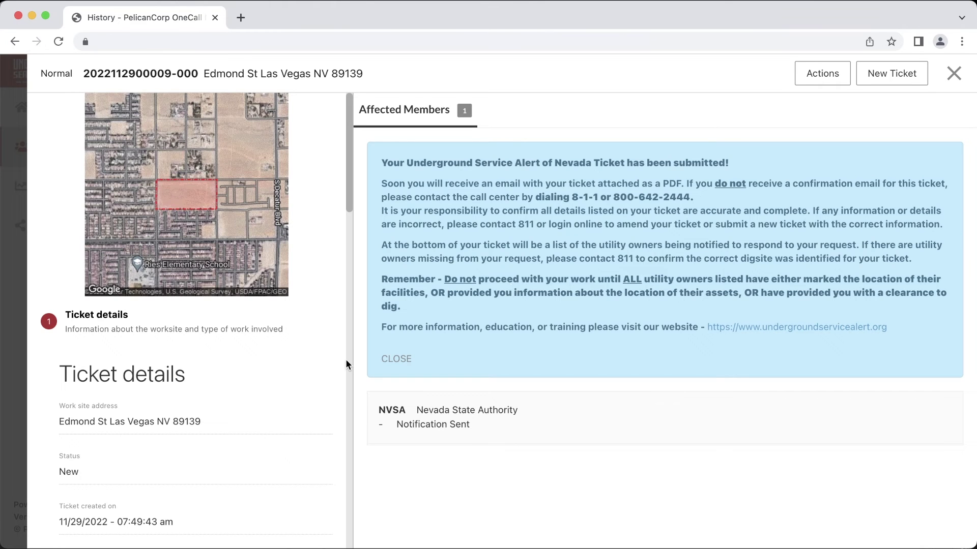
scroll(331, 366, "down", 11)
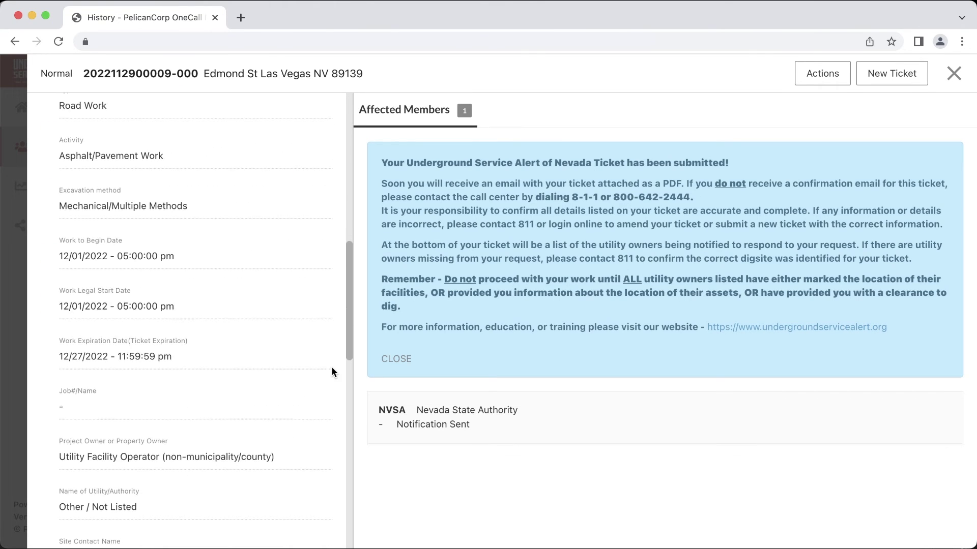
scroll(331, 371, "up", 10)
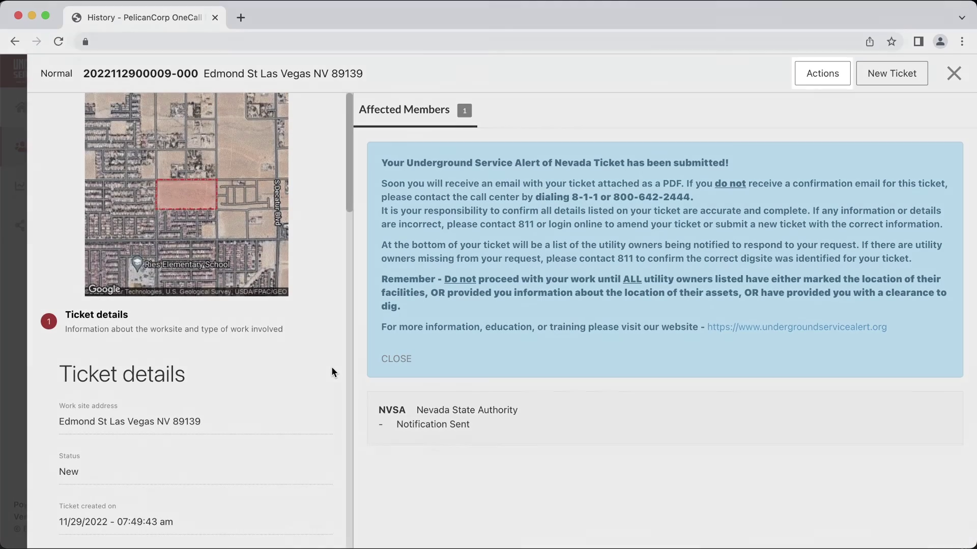
left_click(819, 77)
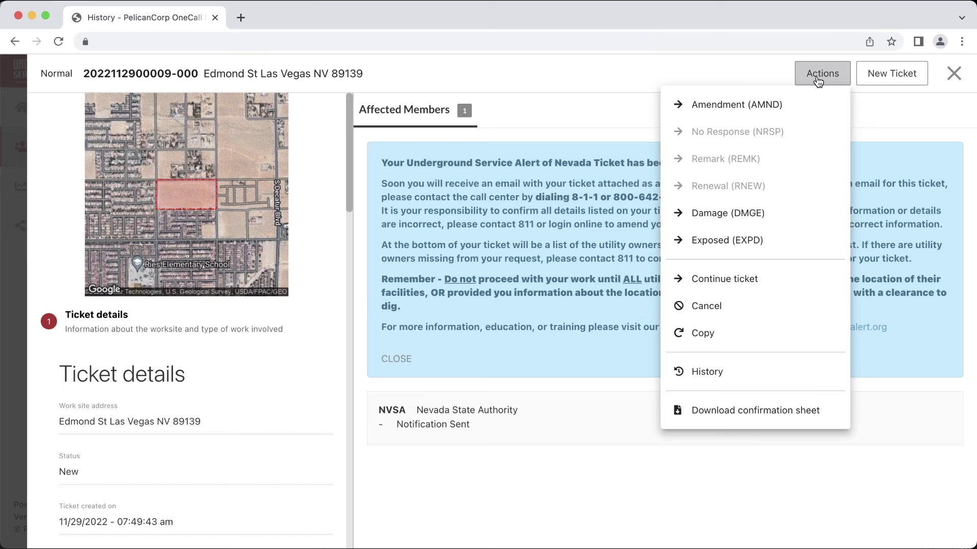
left_click(818, 81)
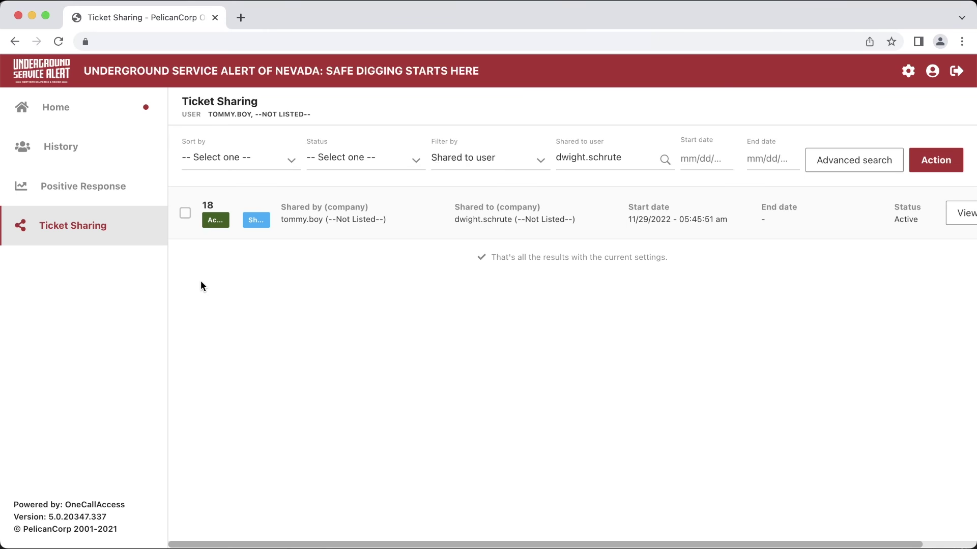
Open the details of share link 18 to confirm it is Accepted and Active.
left_click(392, 216)
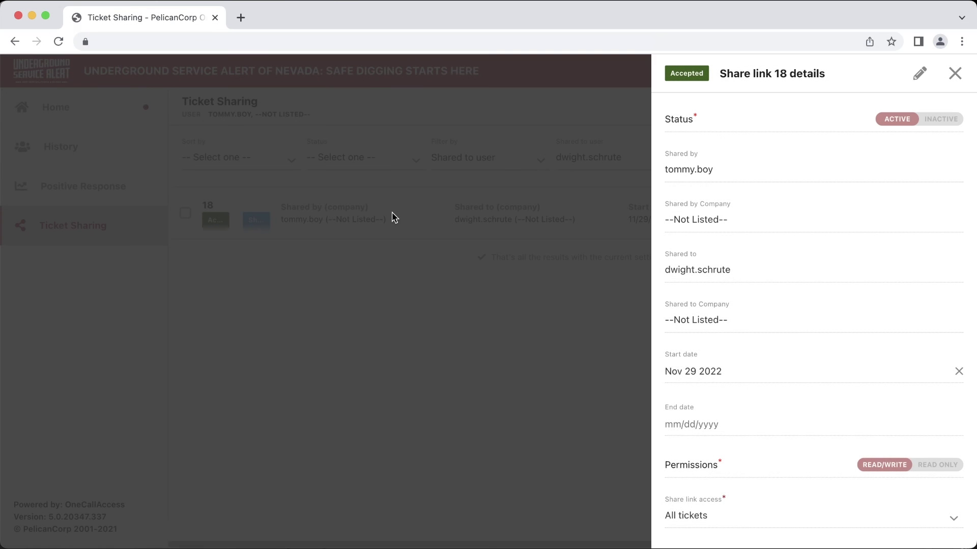
Edit share link 18 and switch its status from Active to Inactive.
left_click(919, 74)
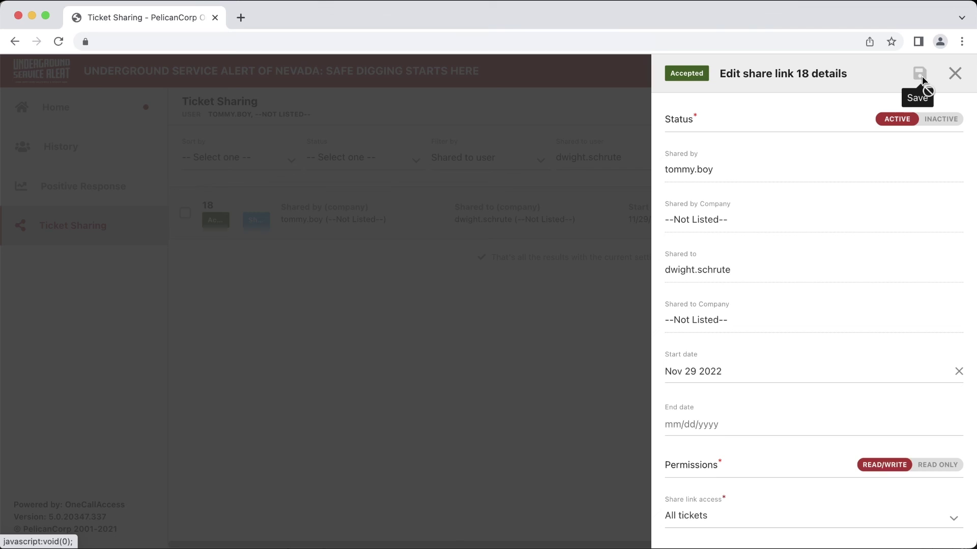
left_click(940, 120)
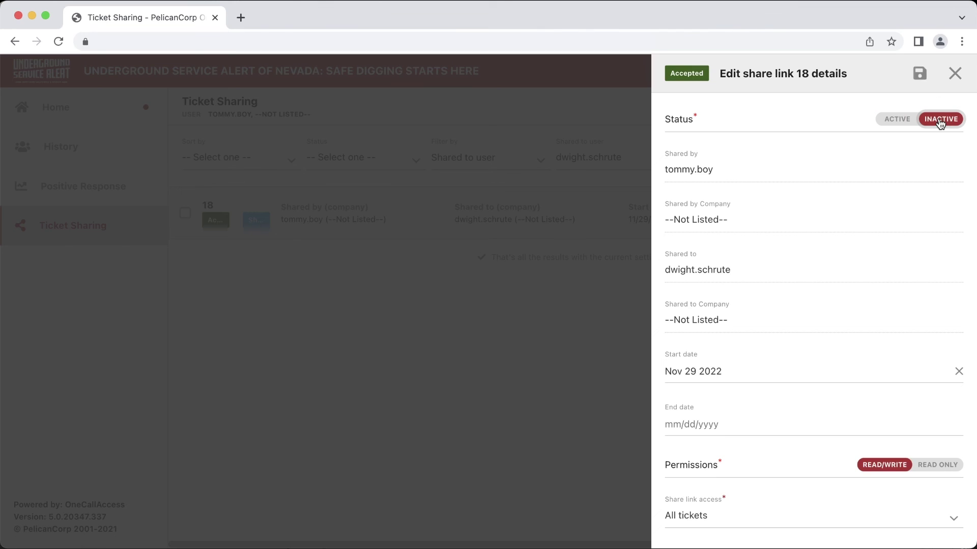